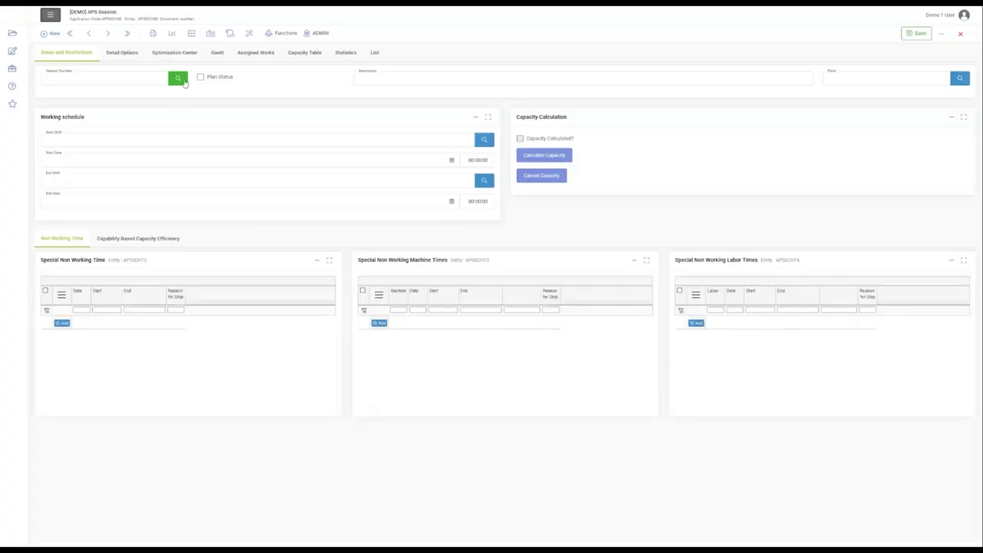
- Load session SAMPLE16 from the saved-sessions lookup list
{"action": "left_click", "coordinate": [183, 80]}
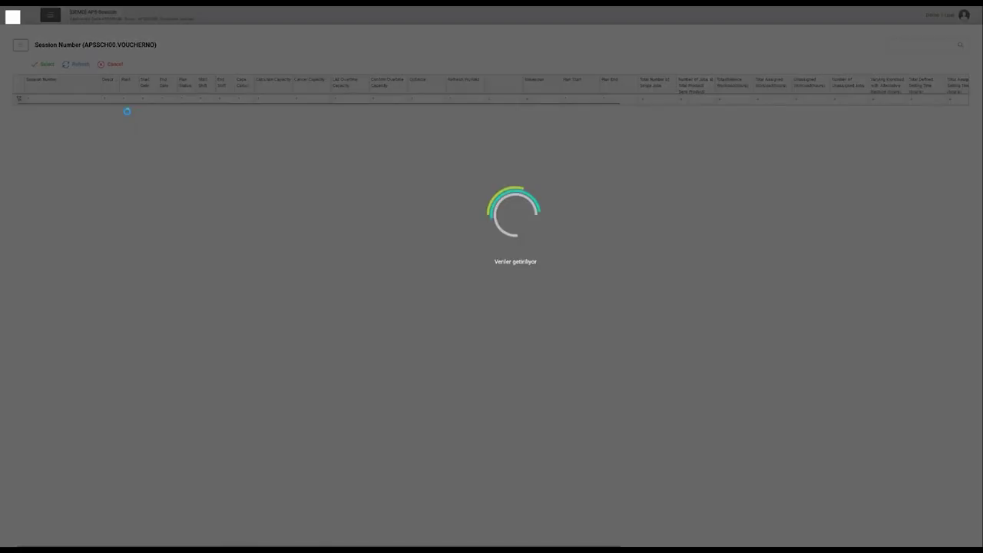
{"action": "double_click", "coordinate": [90, 110]}
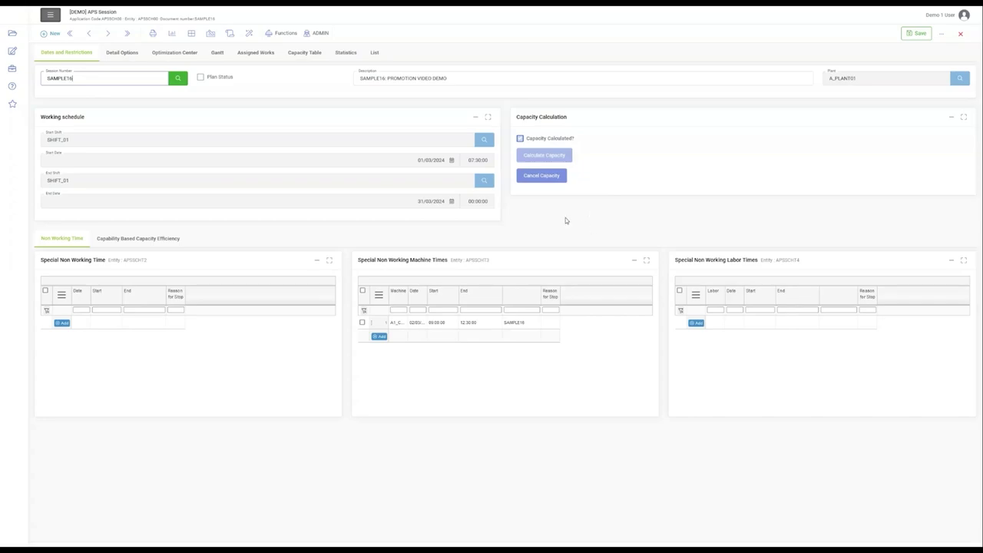
- Switch to the Gantt chart showing operations across machine and assembly workstations
{"action": "left_click", "coordinate": [219, 52]}
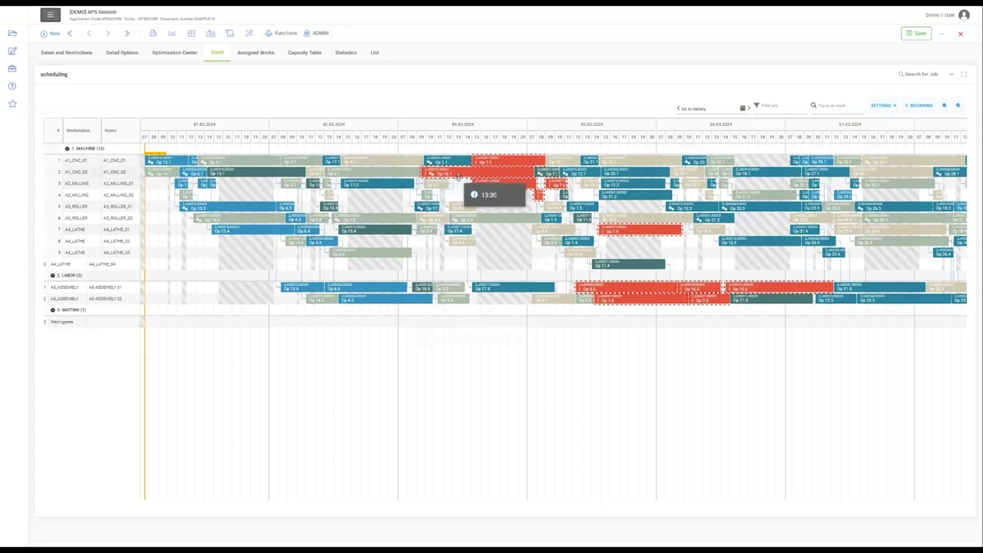
{"action": "mouse_move", "coordinate": [461, 177]}
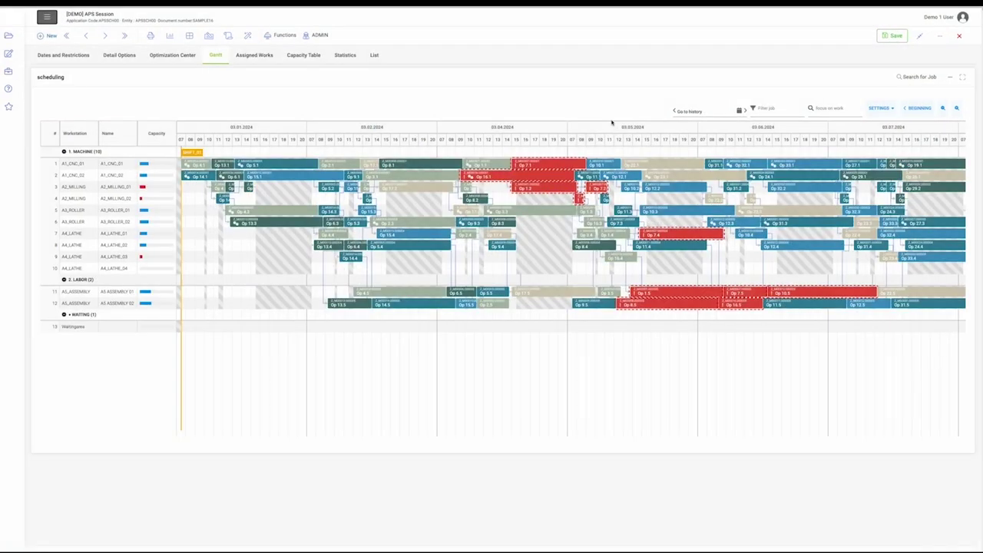
- Check the SETTINGS options unchanged, then show Op 16.4's details (05/03/2024, 10:30–14:00)
{"action": "left_click", "coordinate": [878, 112]}
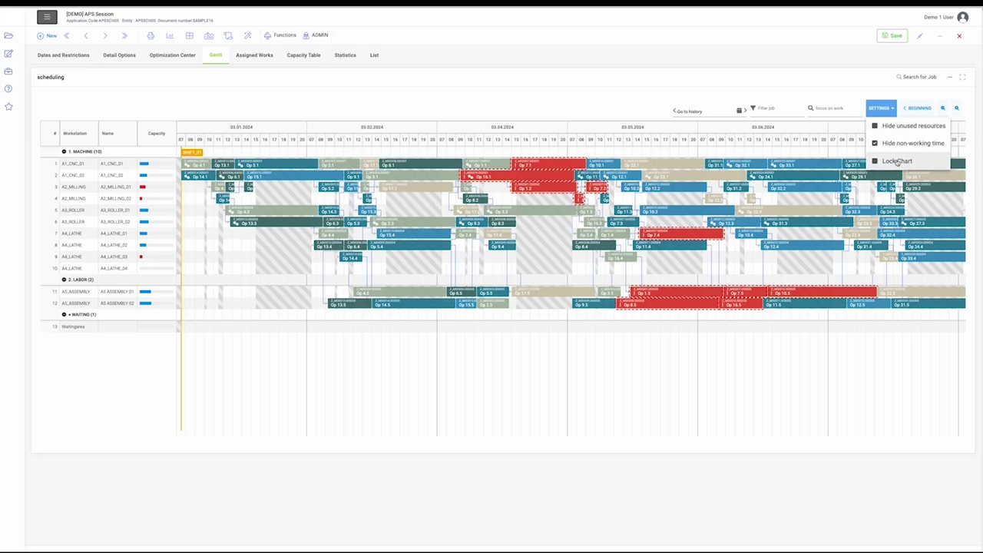
{"action": "left_click", "coordinate": [824, 97]}
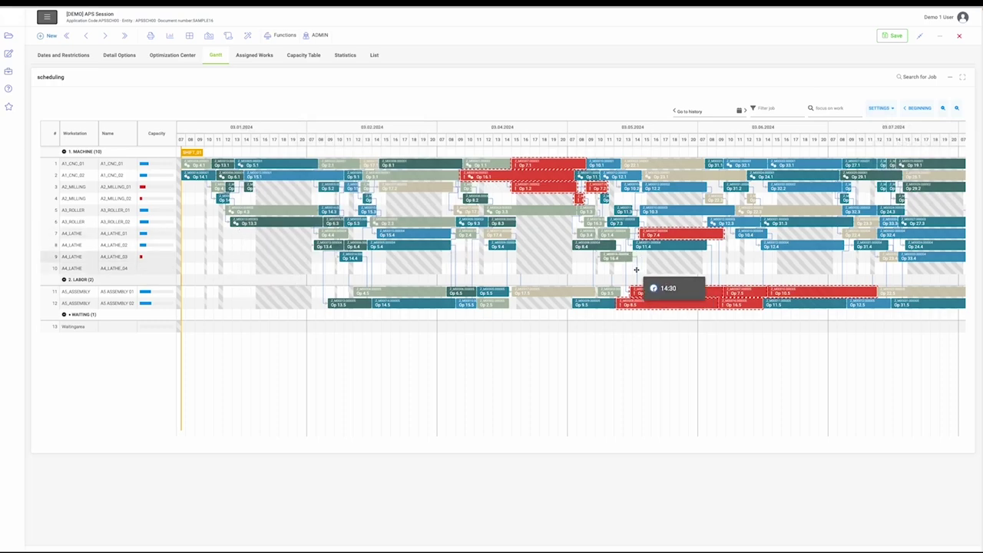
{"action": "mouse_move", "coordinate": [622, 259]}
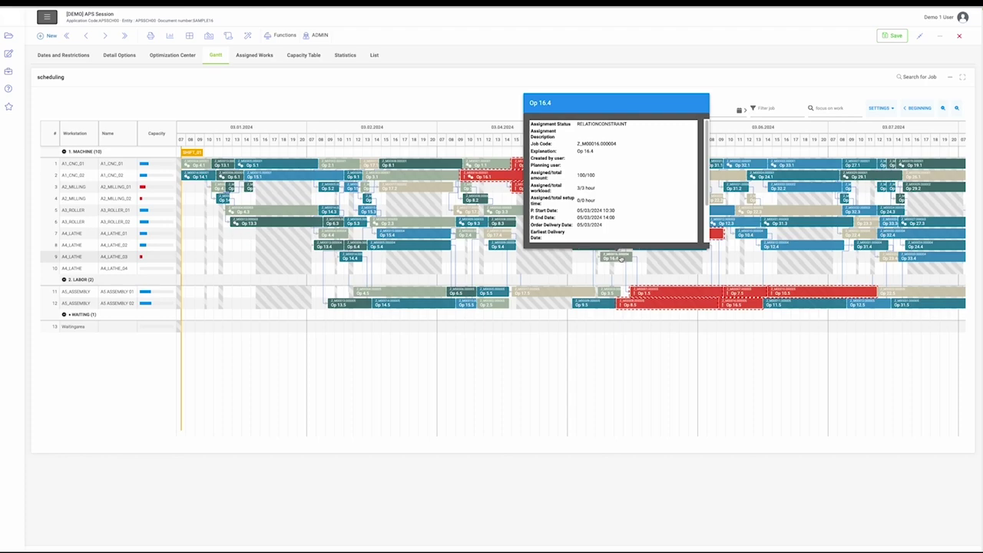
- Drag Op 16.4 to a later slot starting 12:00 on 05/03/2024
{"action": "mouse_move", "coordinate": [623, 259]}
{"action": "left_mouse_down"}
{"action": "mouse_move", "coordinate": [636, 270]}
{"action": "mouse_move", "coordinate": [603, 255]}
{"action": "mouse_move", "coordinate": [634, 275]}
{"action": "mouse_move", "coordinate": [630, 333]}
{"action": "left_mouse_up"}
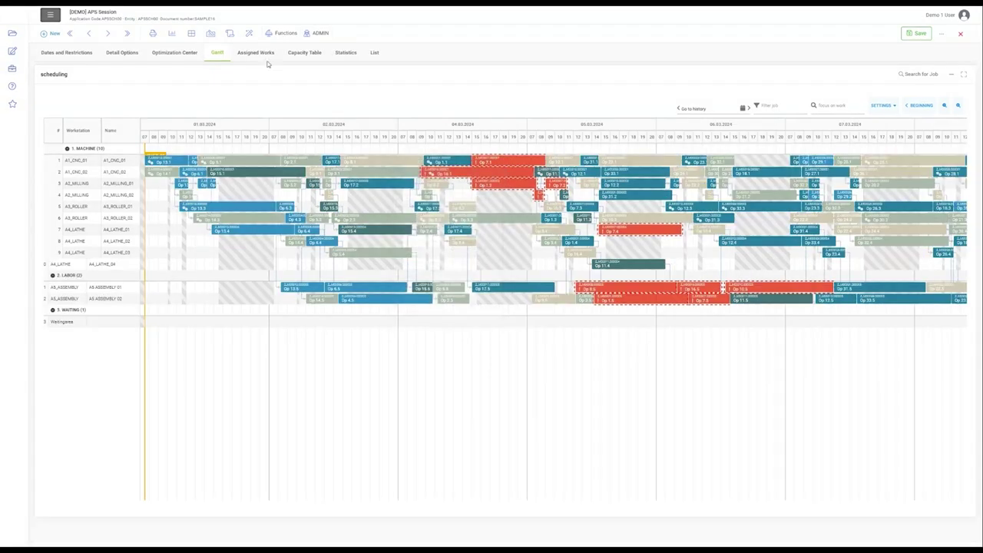
- Show the Assigned Works table with result categories, start and completion times
{"action": "left_click", "coordinate": [265, 57]}
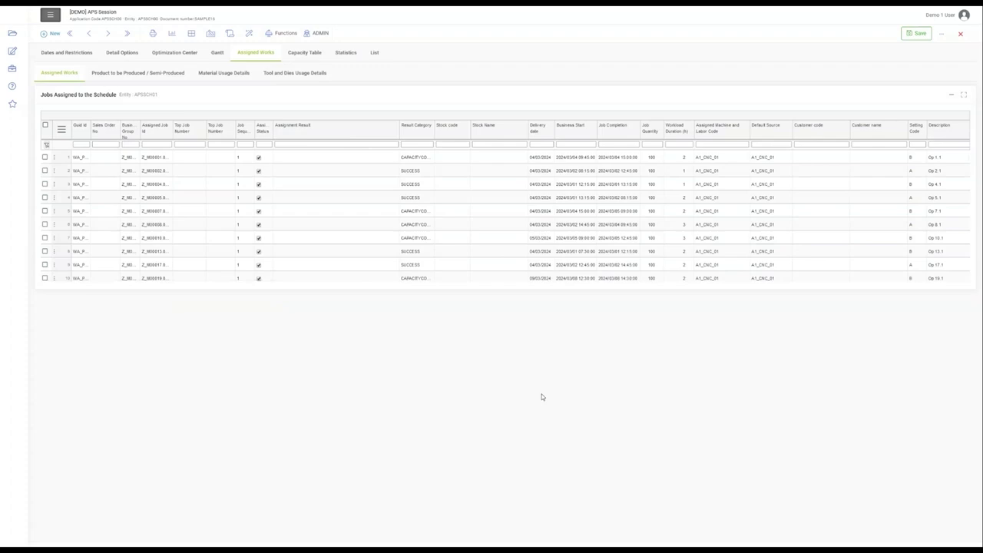
- View the Product to be Produced / Semi-Produced list, maximised then restored
{"action": "left_click", "coordinate": [151, 74]}
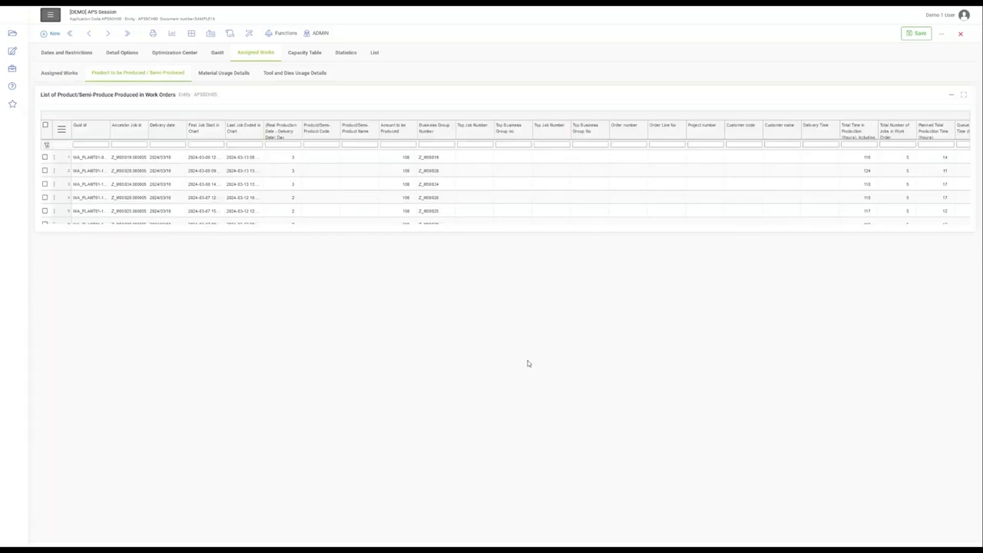
{"action": "left_click", "coordinate": [964, 94]}
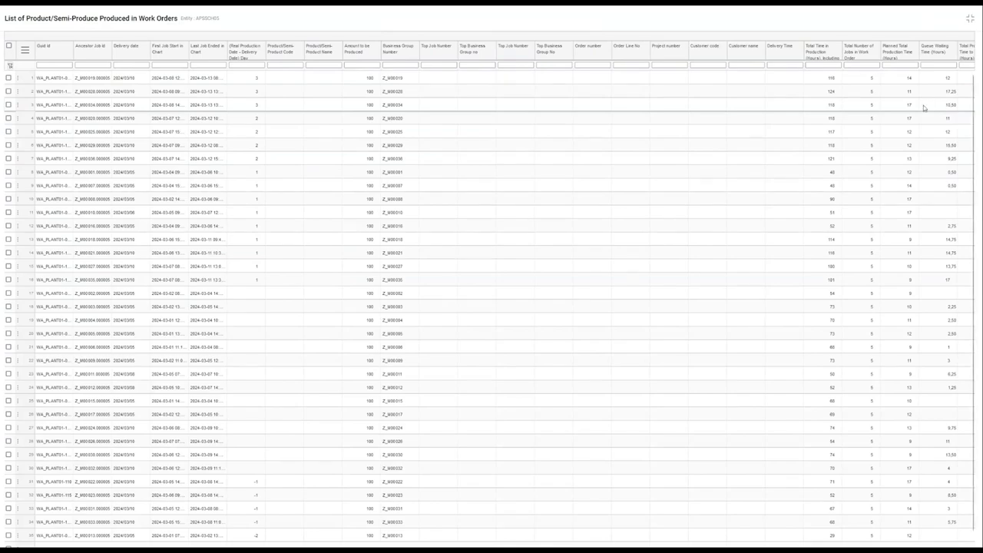
{"action": "left_click", "coordinate": [971, 22]}
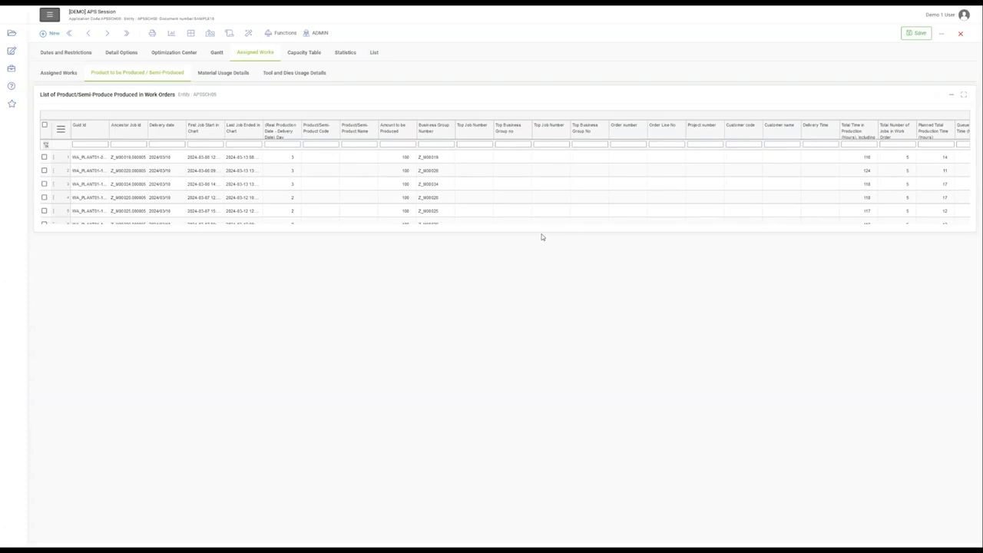
- Display the Material Usage Details table with stock codes and required quantities
{"action": "left_click", "coordinate": [224, 75]}
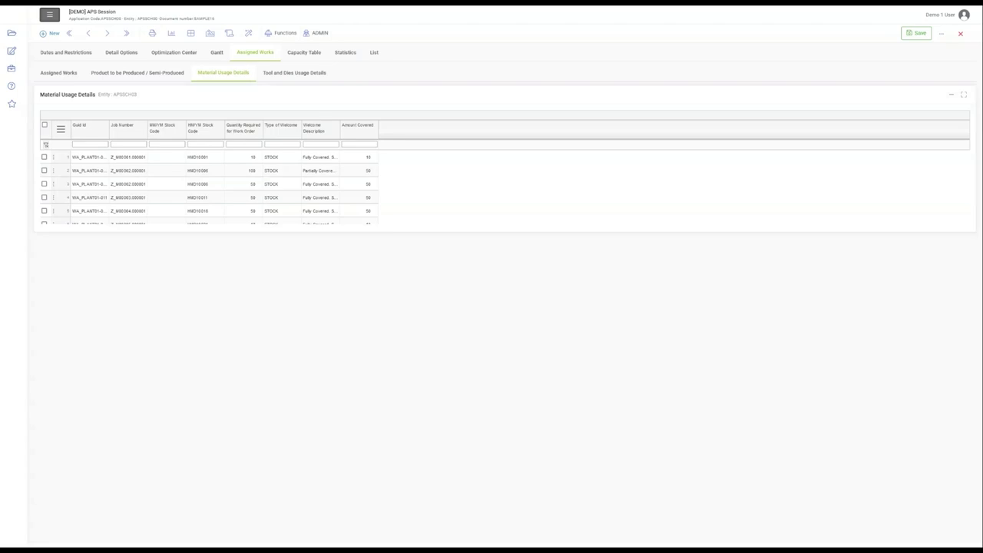
- Show the Capacity Table with per-shift workstation capacities and utilization
{"action": "left_click", "coordinate": [306, 54]}
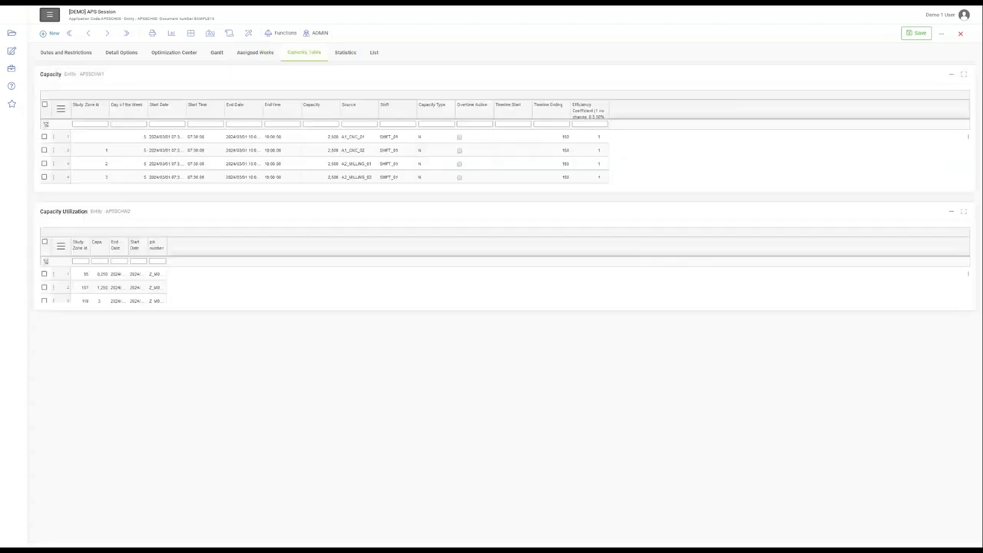